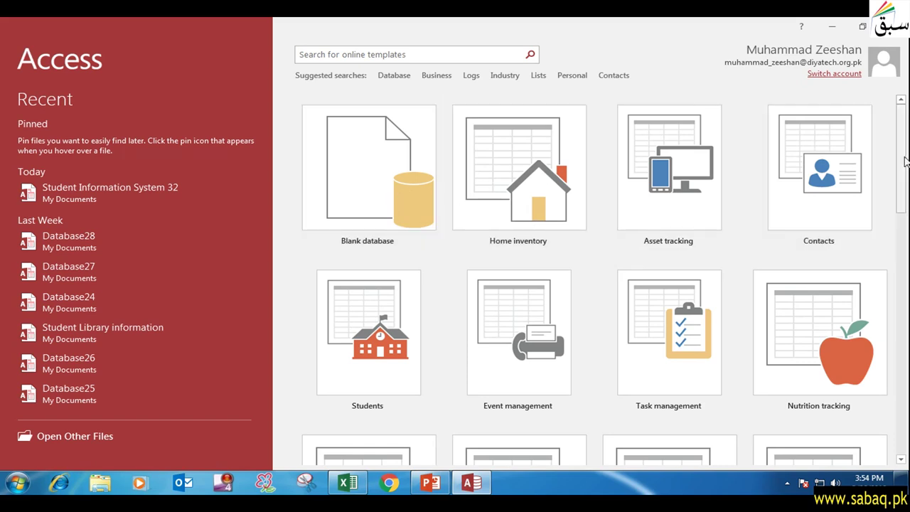
# - Browse the available database templates and open the recent database Student Information System 32
pyautogui.moveTo(903, 163); pyautogui.dragTo(904, 255)
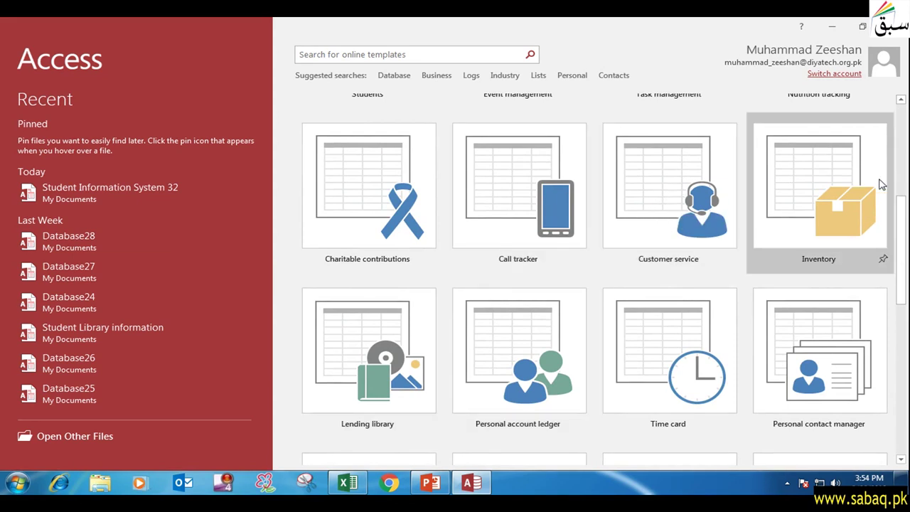
pyautogui.moveTo(904, 213); pyautogui.dragTo(904, 114)
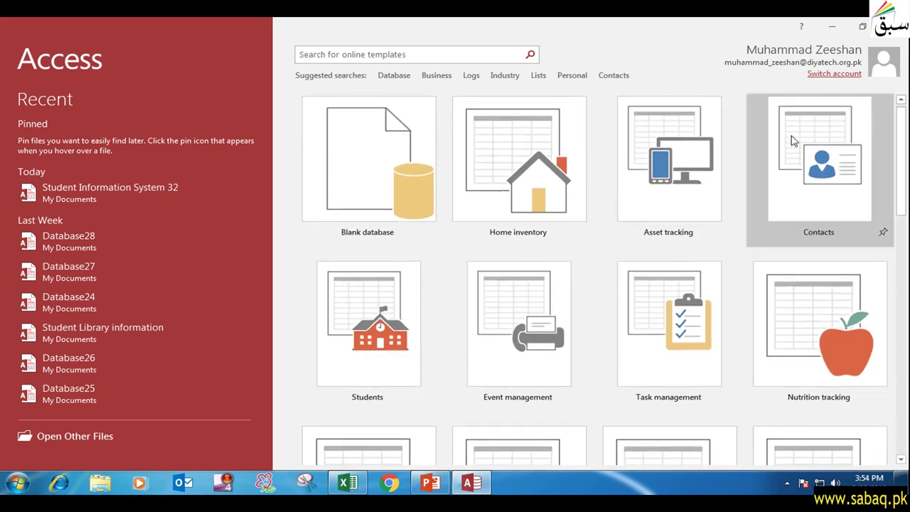
pyautogui.click(136, 196)
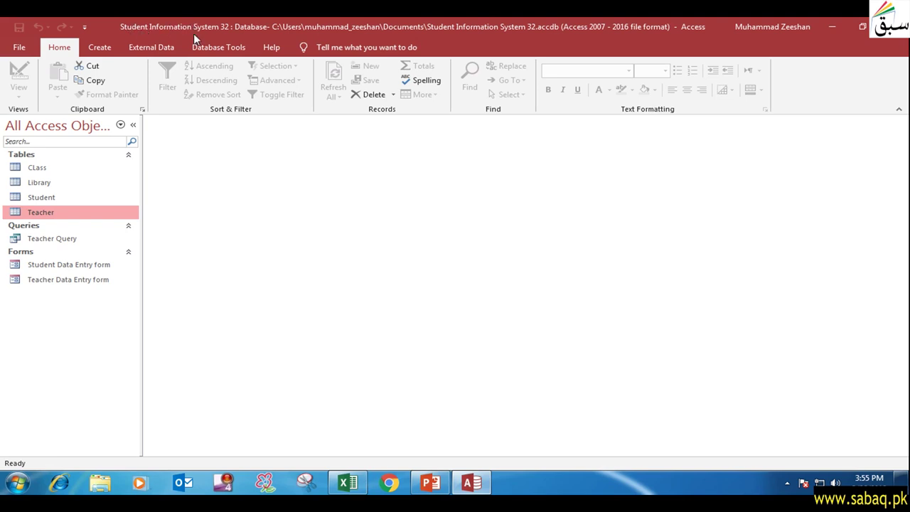
# - Check the window description slide in PowerPoint, and view the Quick Access Toolbar customization options in Access
pyautogui.click(430, 484)
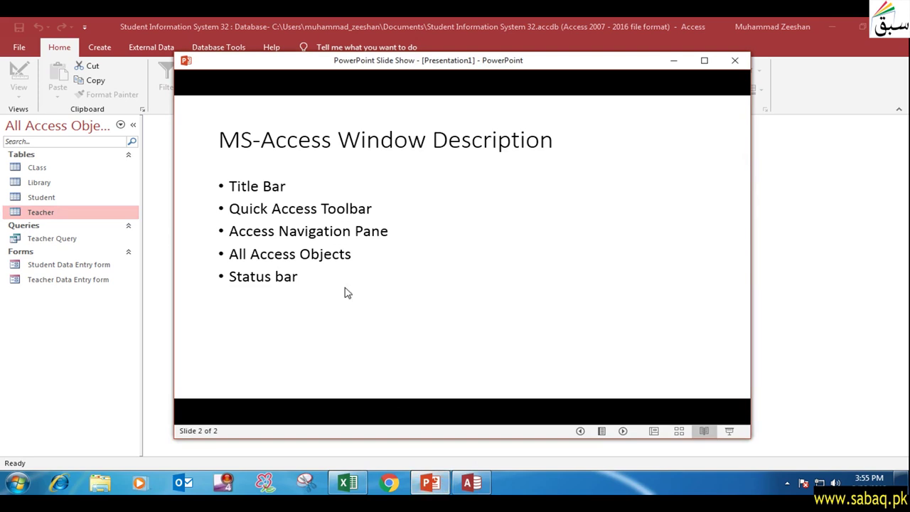
pyautogui.click(673, 61)
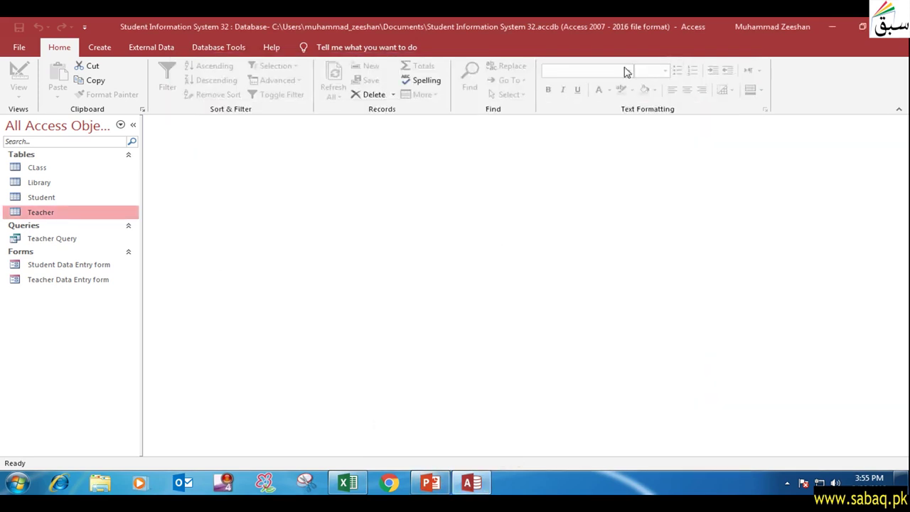
pyautogui.click(85, 29)
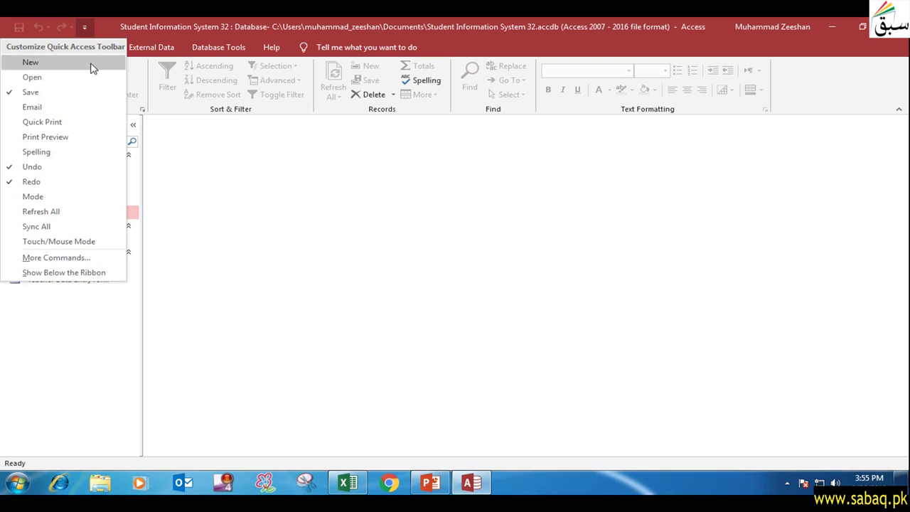
pyautogui.click(189, 132)
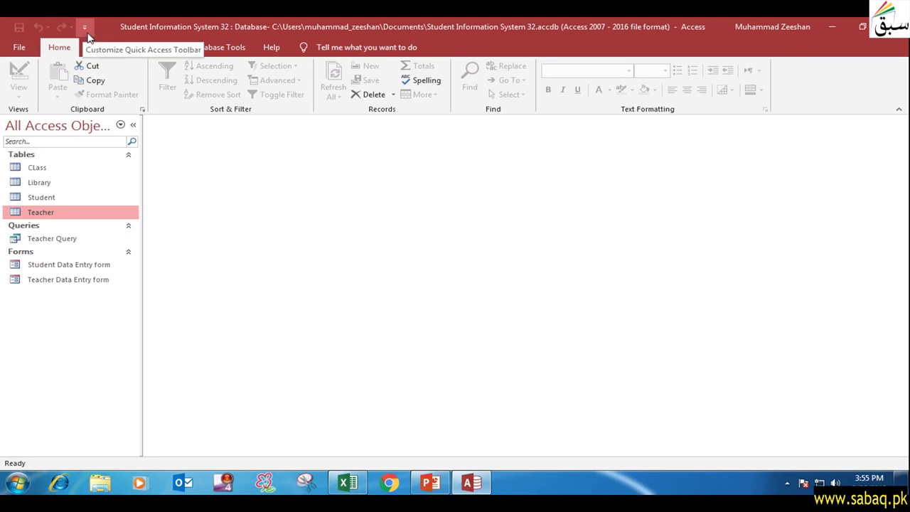
# - Examine the database file's Info, New and Open pages and the general Access Options without changing anything
pyautogui.click(19, 48)
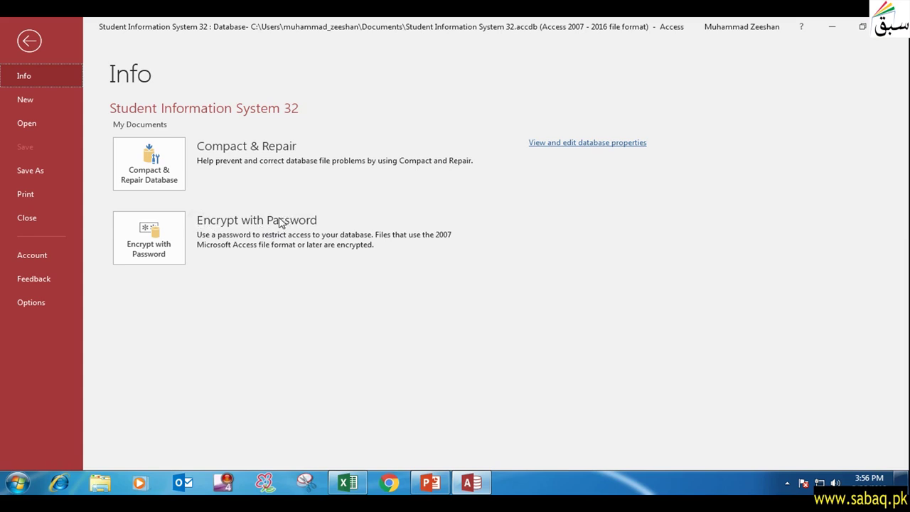
pyautogui.click(29, 99)
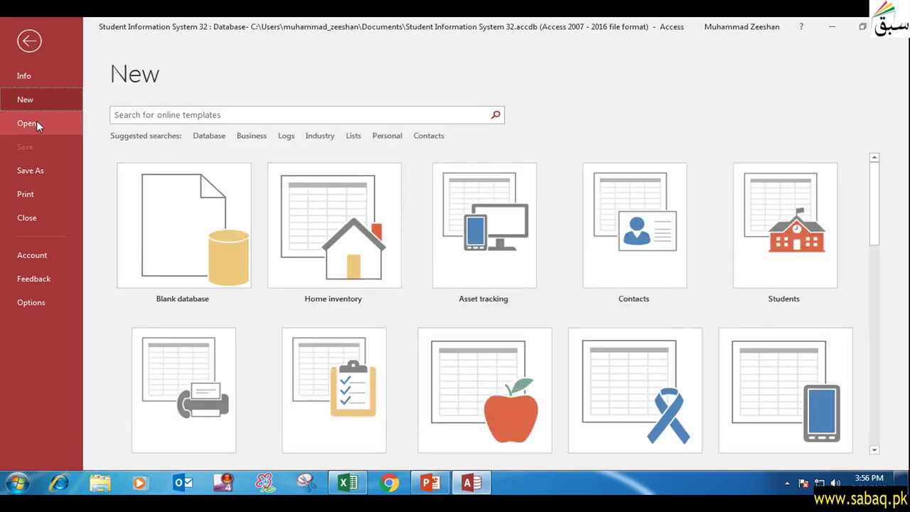
pyautogui.click(37, 123)
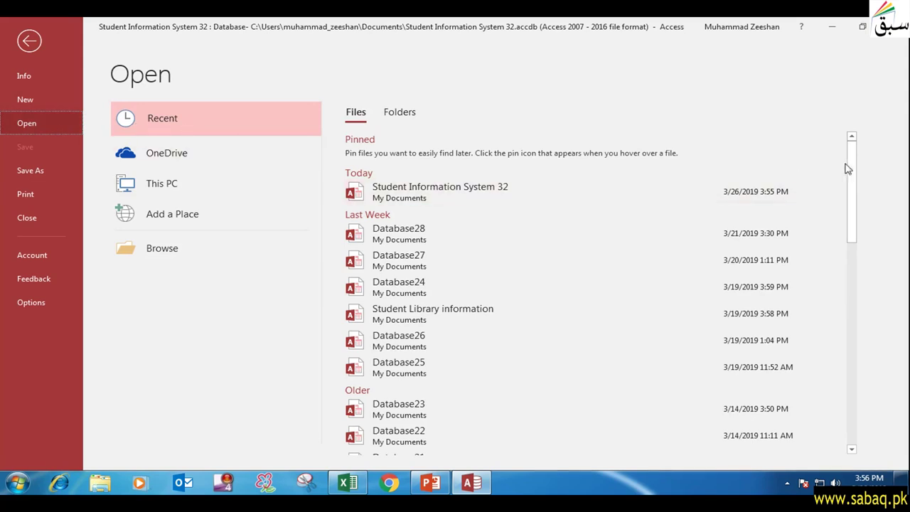
pyautogui.moveTo(853, 170); pyautogui.dragTo(774, 195)
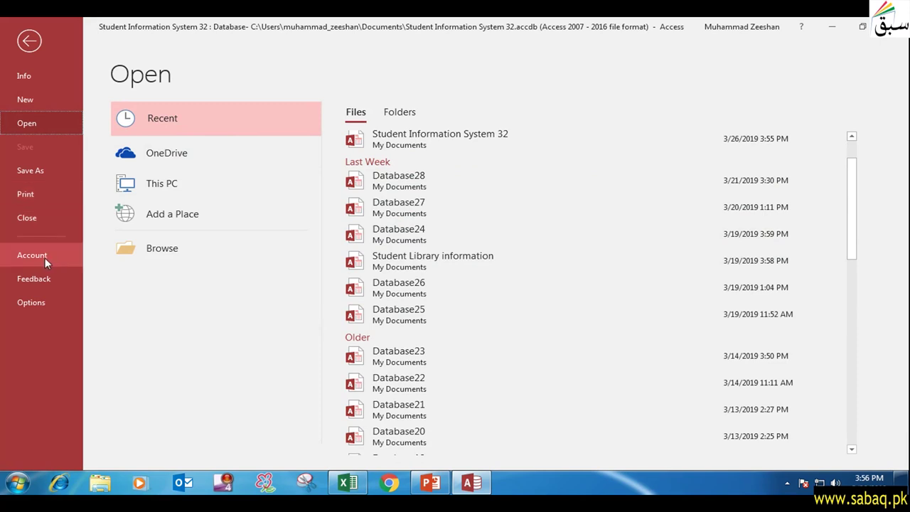
pyautogui.click(42, 301)
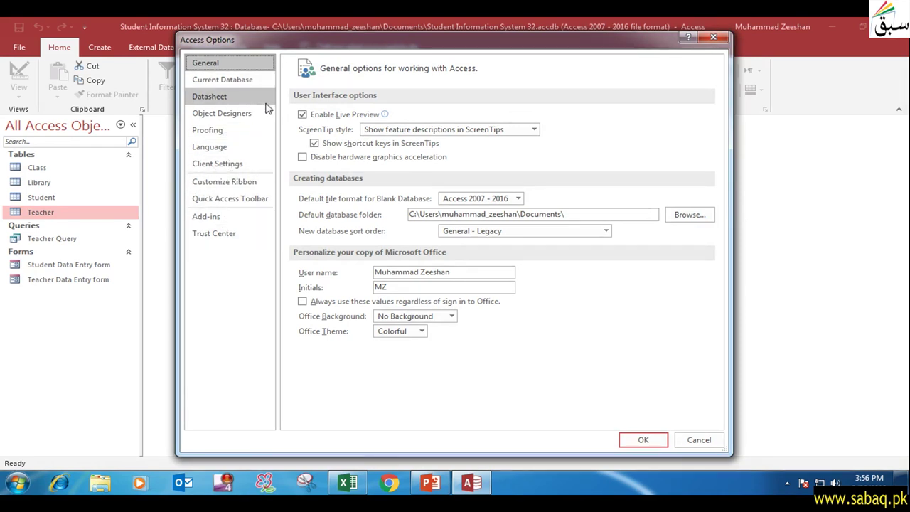
pyautogui.click(687, 443)
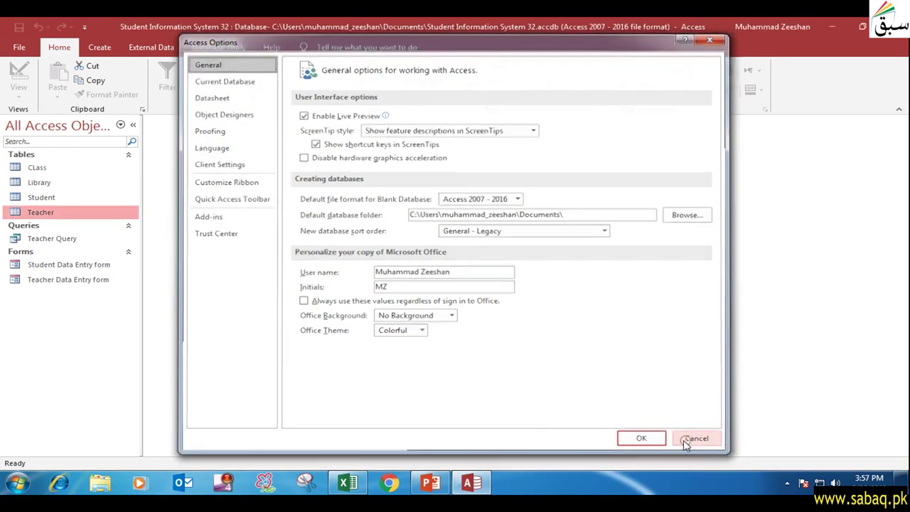
# - Check the topic slide in PowerPoint, and examine the Create, External Data, Database Tools and Help commands in Access
pyautogui.click(431, 483)
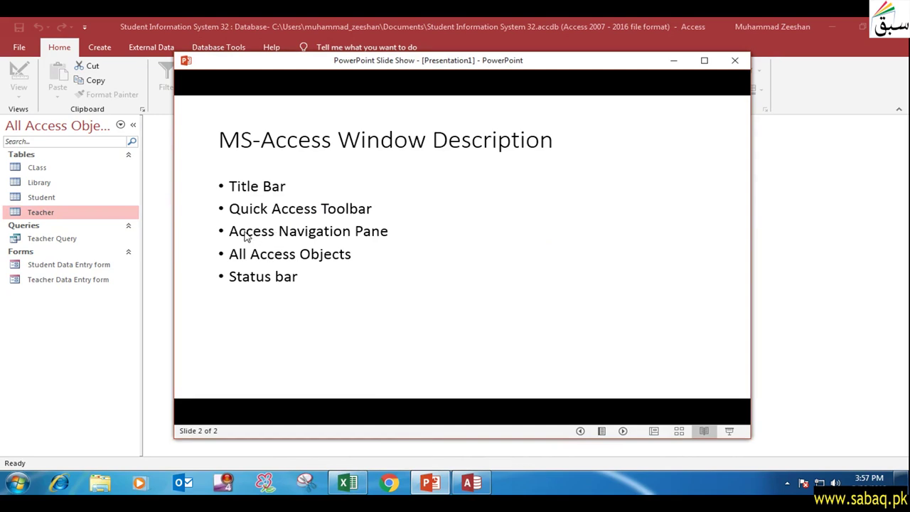
pyautogui.click(674, 61)
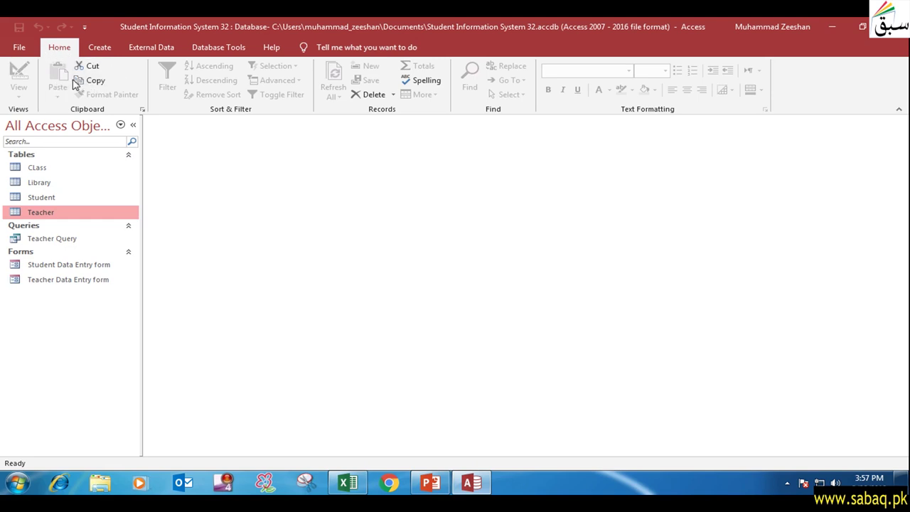
pyautogui.click(100, 48)
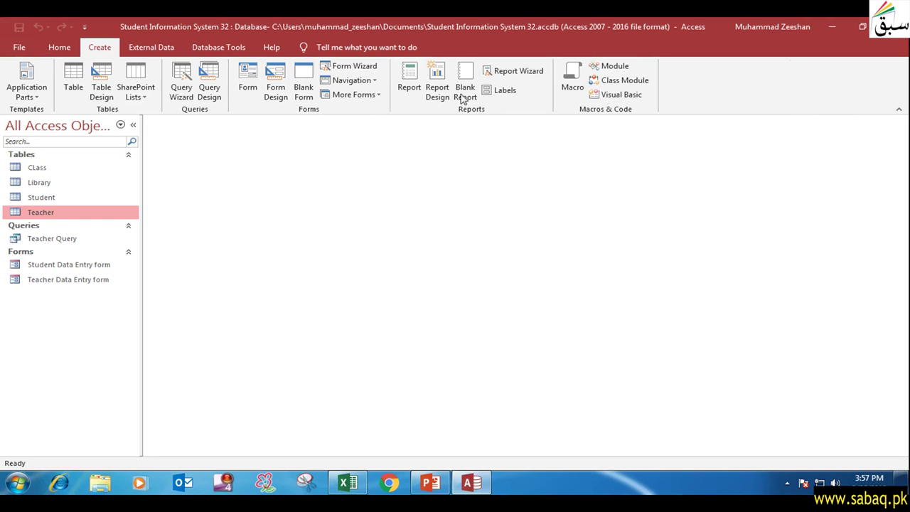
pyautogui.click(153, 50)
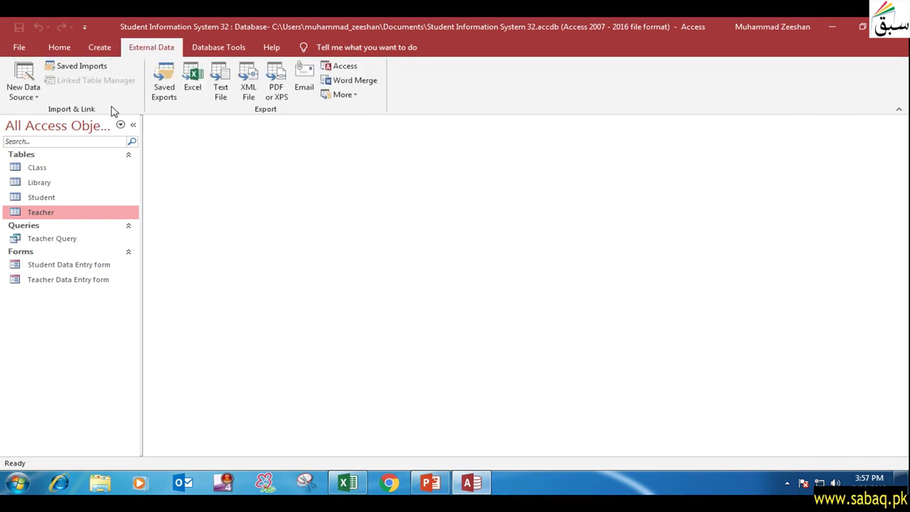
pyautogui.click(215, 51)
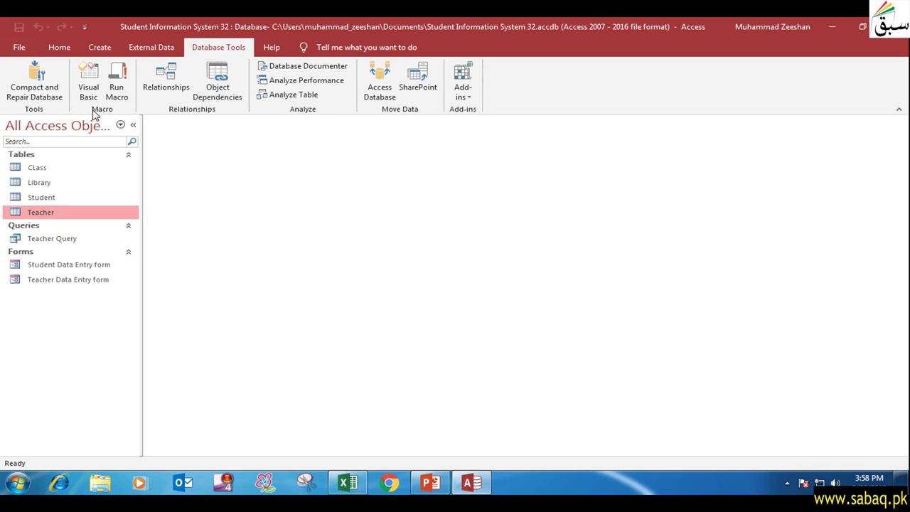
pyautogui.click(273, 49)
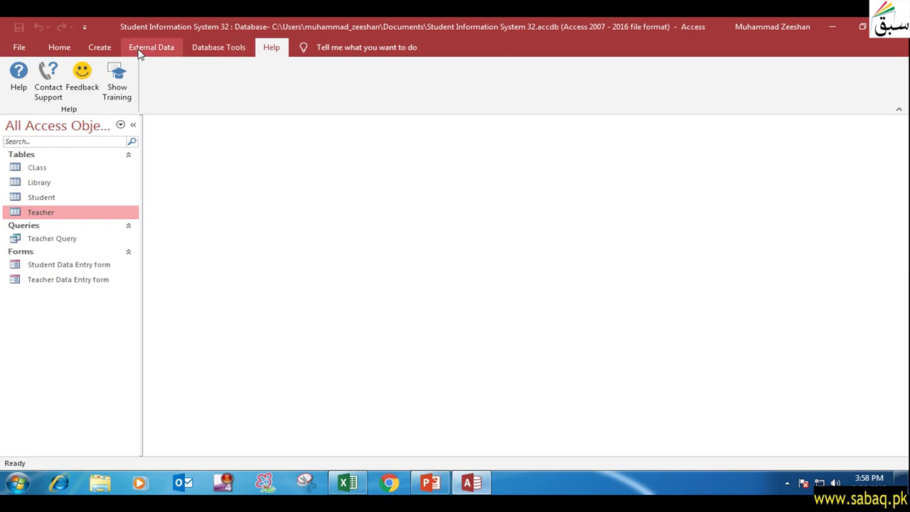
# - Review the All Access Objects topic in PowerPoint, and collapse and re-expand the Navigation Pane in Access
pyautogui.click(435, 483)
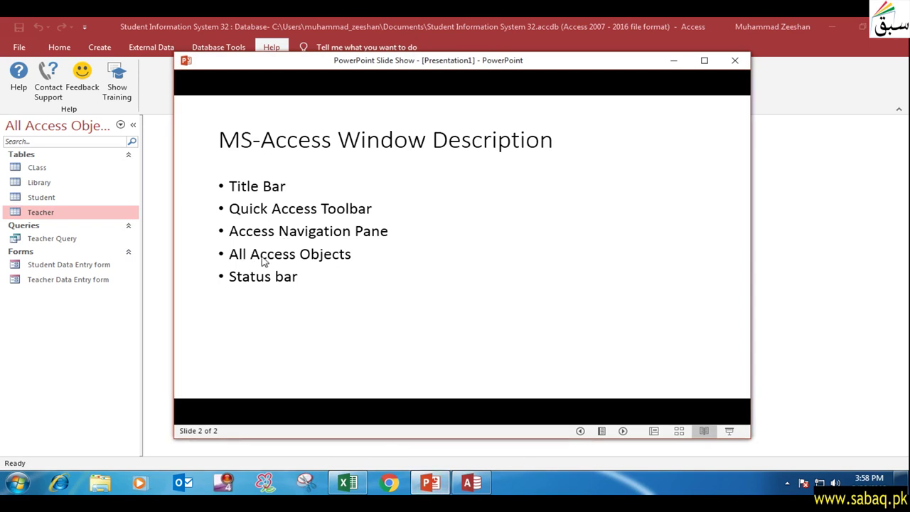
pyautogui.click(674, 62)
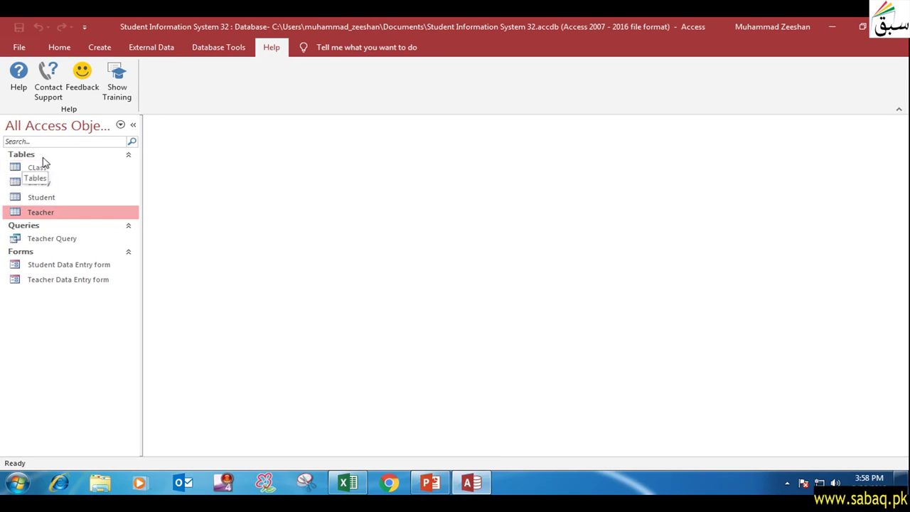
pyautogui.click(98, 49)
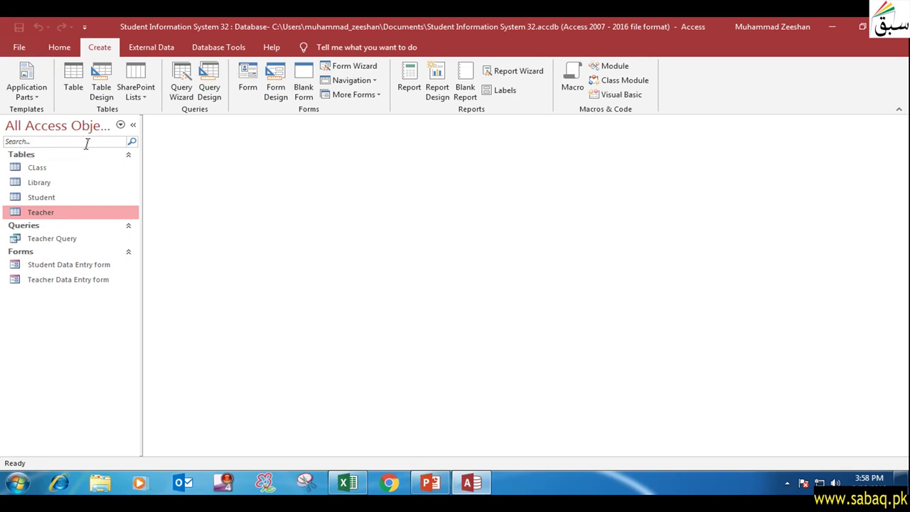
pyautogui.click(132, 125)
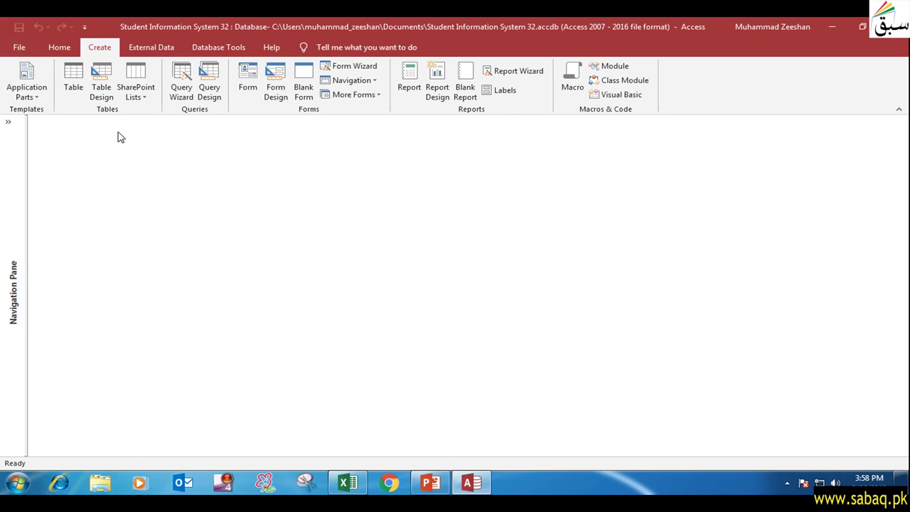
pyautogui.click(7, 122)
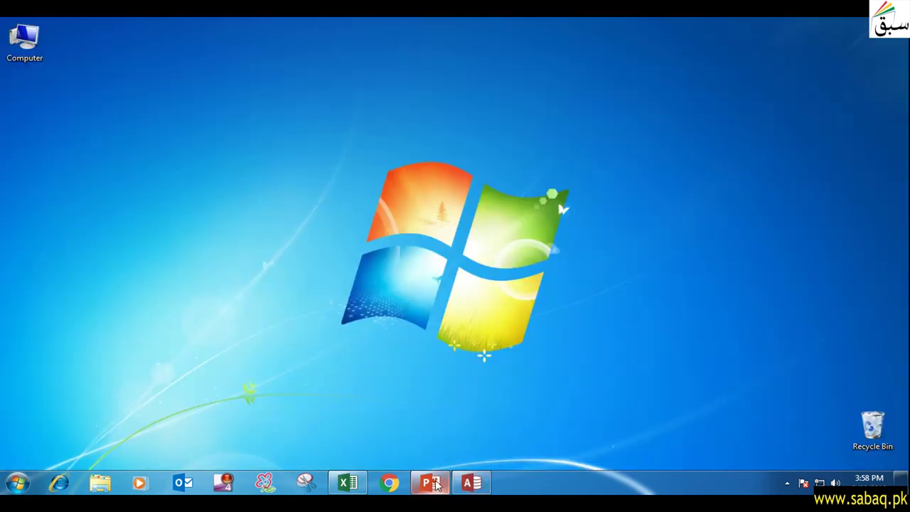
# - Return from the PowerPoint slide to Access, turn on Num Lock and open the Teacher table in Datasheet View
pyautogui.click(366, 430)
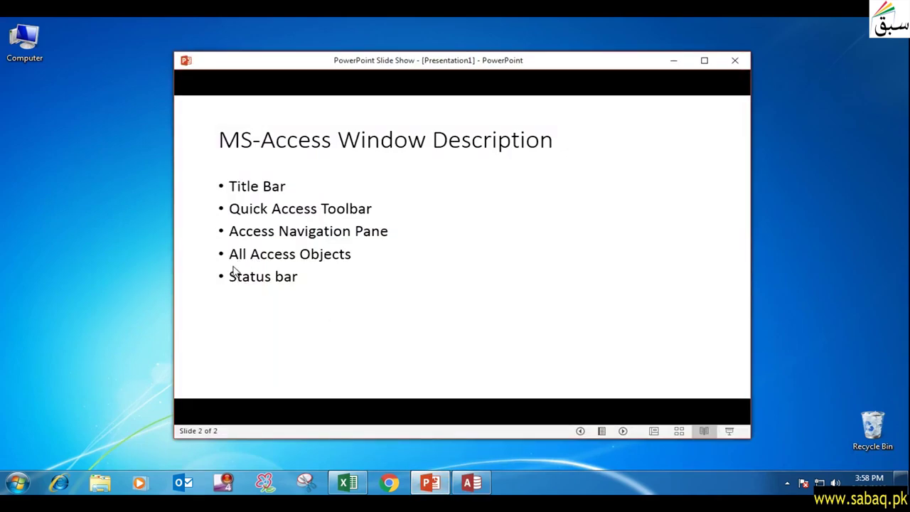
pyautogui.click(440, 483)
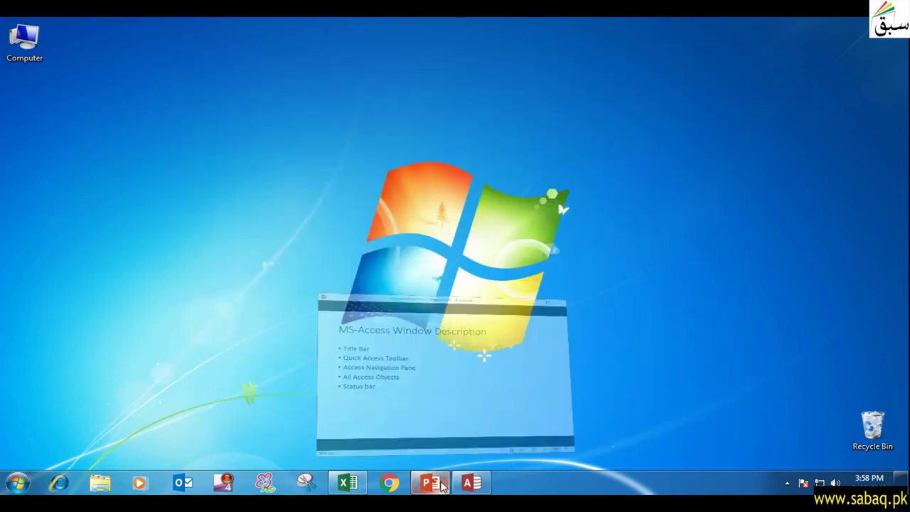
pyautogui.click(471, 483)
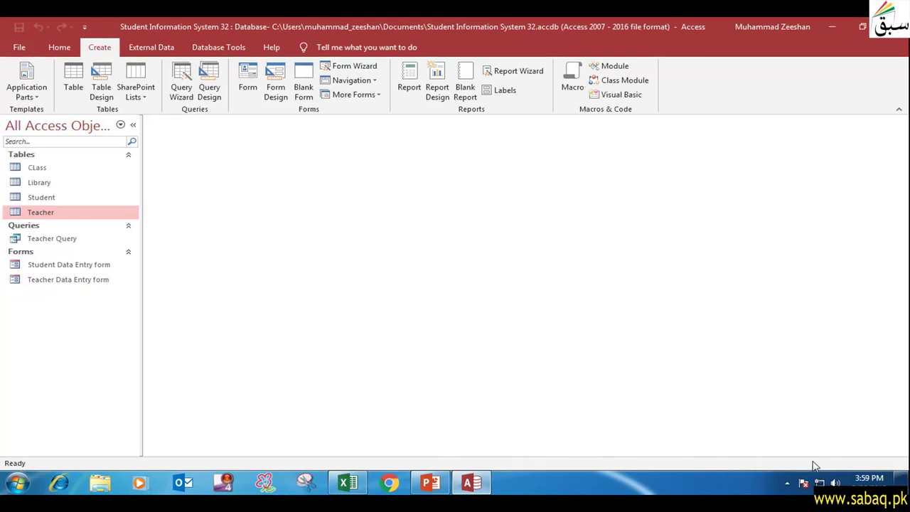
pyautogui.press('Num_Lock')
pyautogui.doubleClick(48, 214)
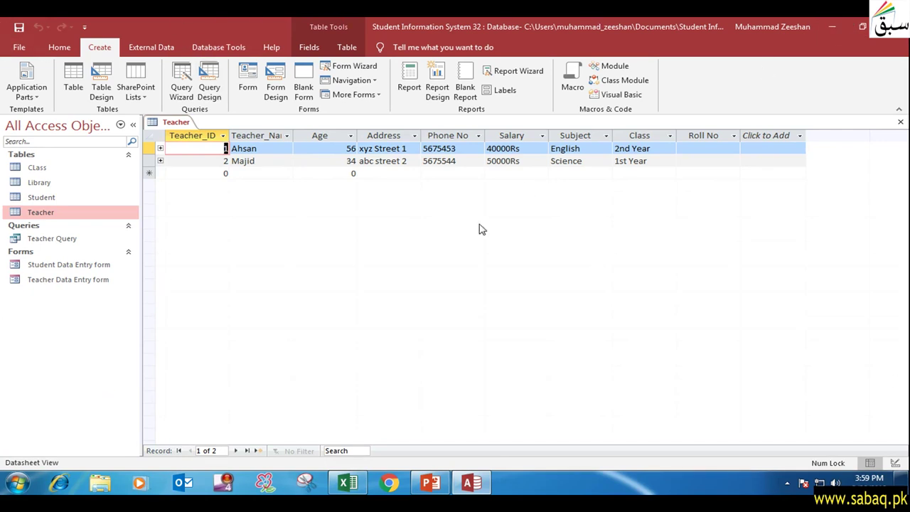
# - Minimize and restore the Access window, and bring the MS-Access Window Description slide in PowerPoint to the front
pyautogui.click(836, 27)
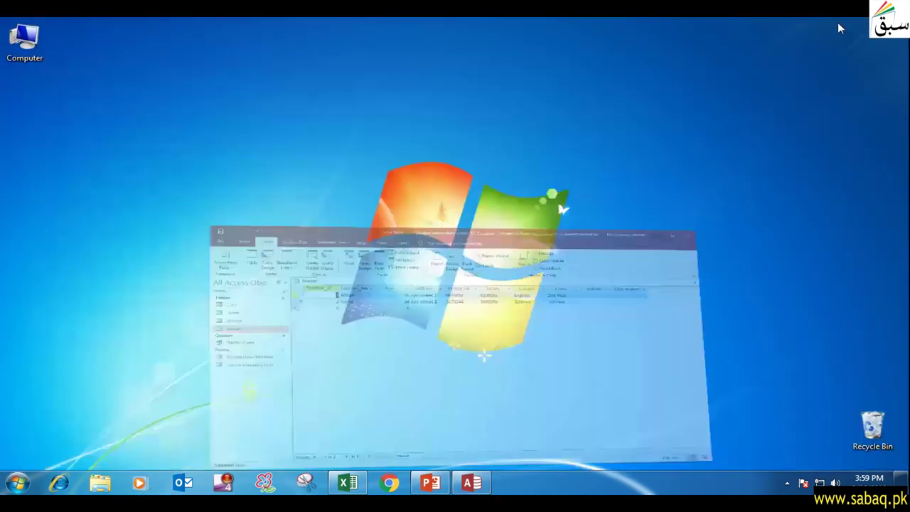
pyautogui.click(470, 485)
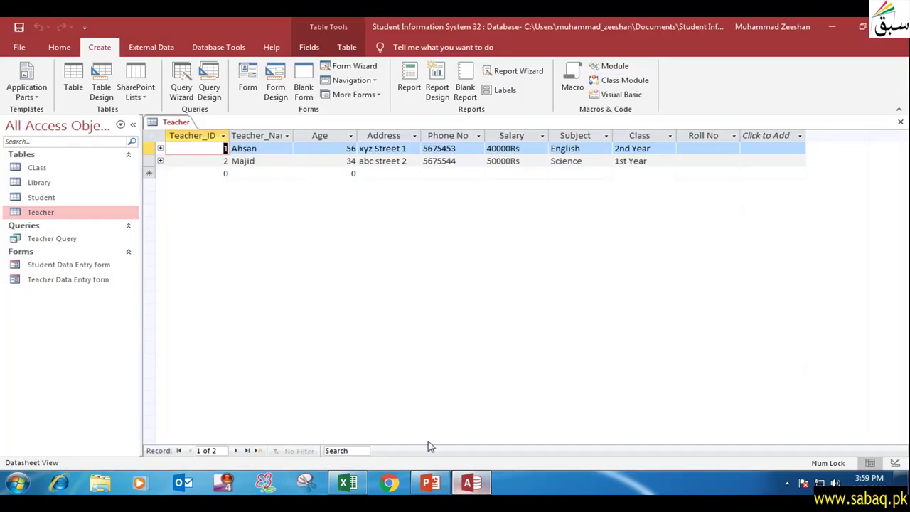
pyautogui.click(431, 486)
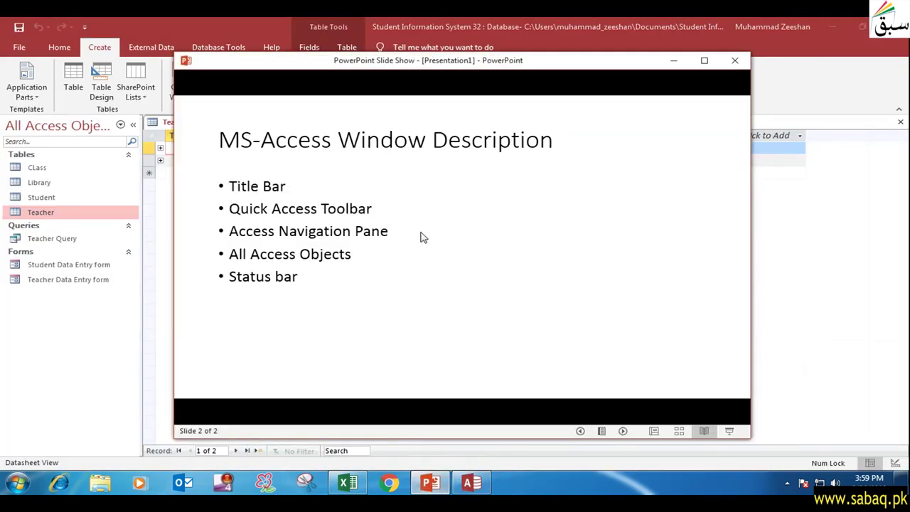